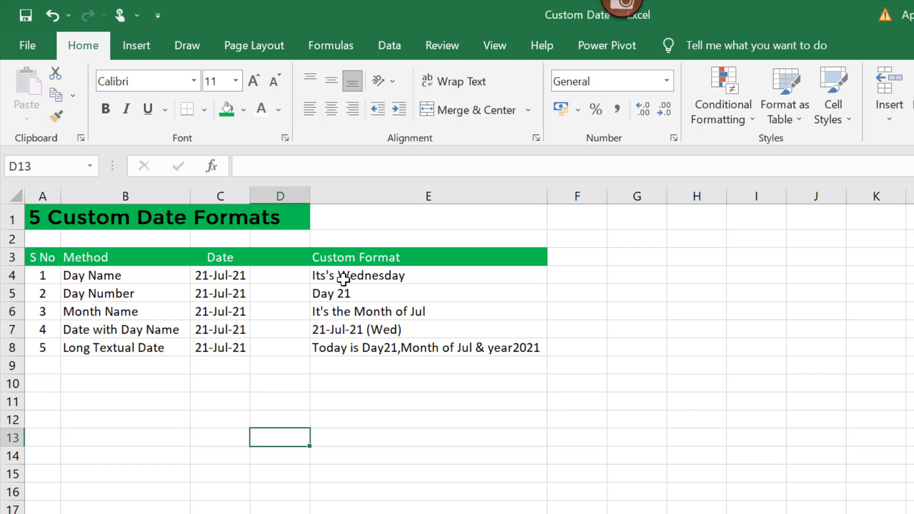
# - Inspect each of the example results in E4:E8
pyautogui.moveTo(343, 278); pyautogui.dragTo(347, 348)
pyautogui.click(379, 398)
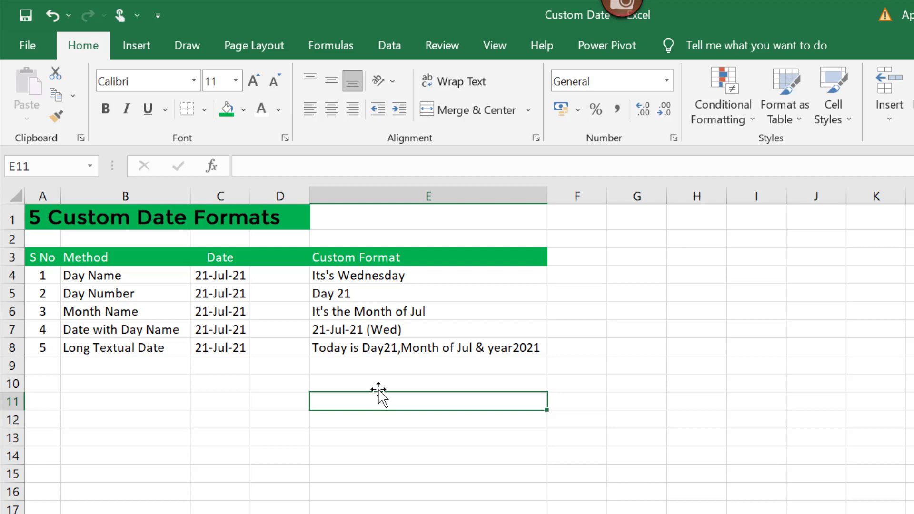
pyautogui.click(407, 277)
pyautogui.click(406, 291)
pyautogui.click(403, 314)
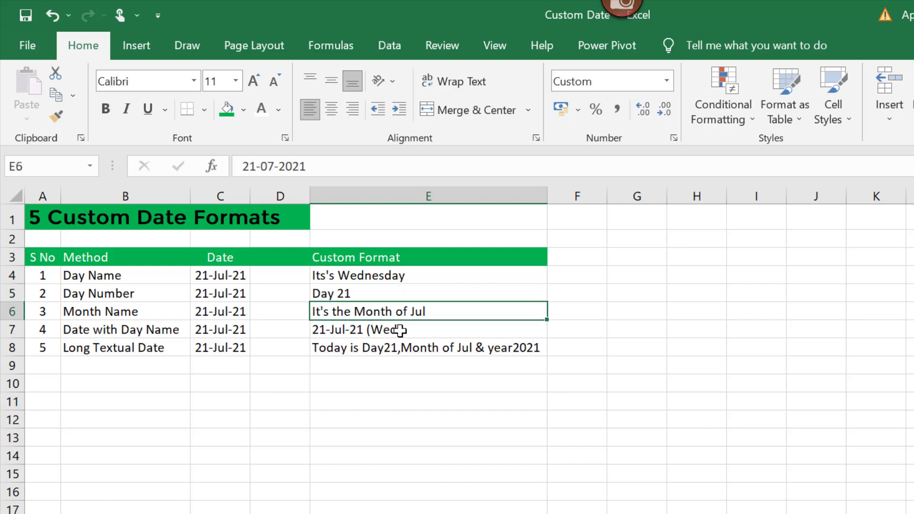
pyautogui.click(401, 330)
pyautogui.click(402, 348)
pyautogui.click(374, 281)
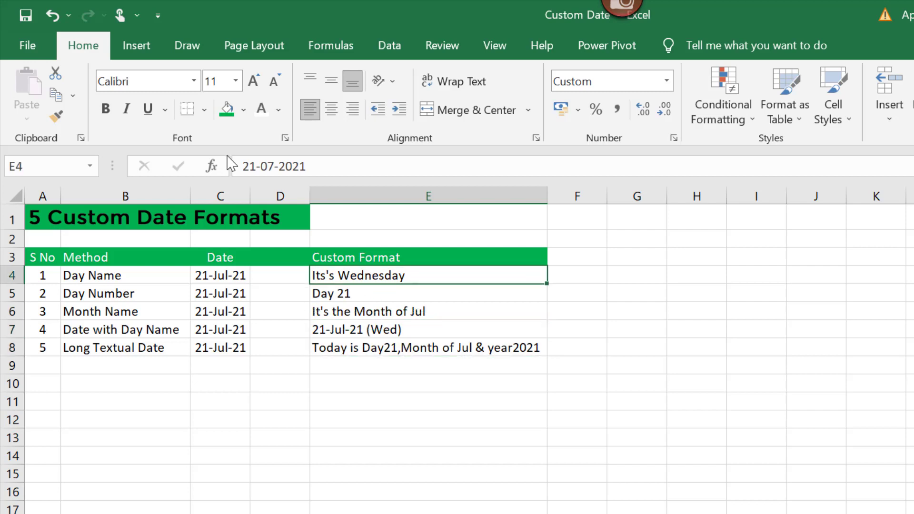
# - Check E4's underlying date 21-07-2021 against the source date in C4
pyautogui.click(239, 167)
pyautogui.moveTo(239, 166); pyautogui.dragTo(320, 169)
pyautogui.click(387, 314)
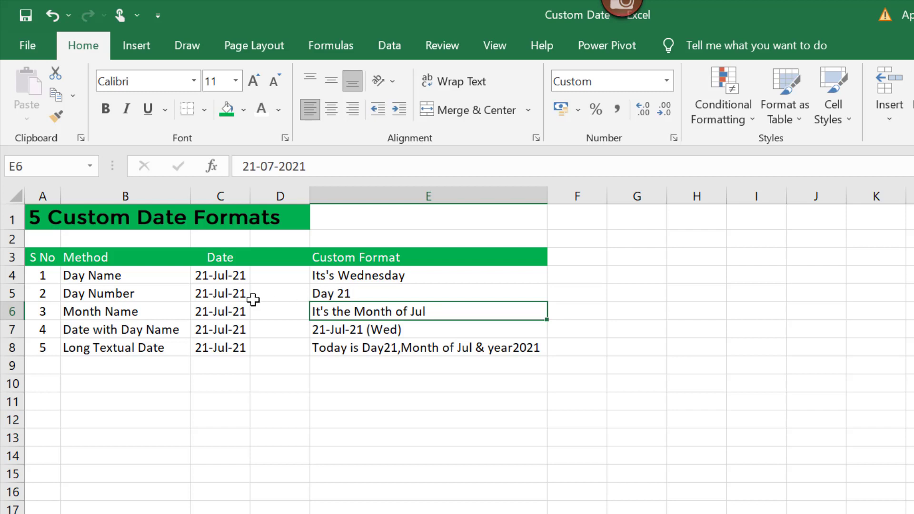
pyautogui.click(231, 274)
pyautogui.moveTo(363, 275); pyautogui.dragTo(365, 352)
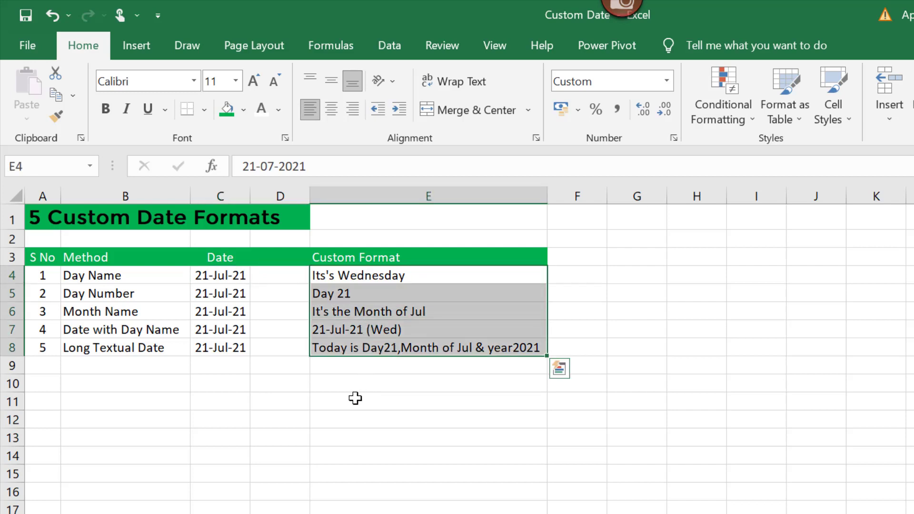
# - Copy the source dates from C4:C8 into G4:G8
pyautogui.click(633, 274)
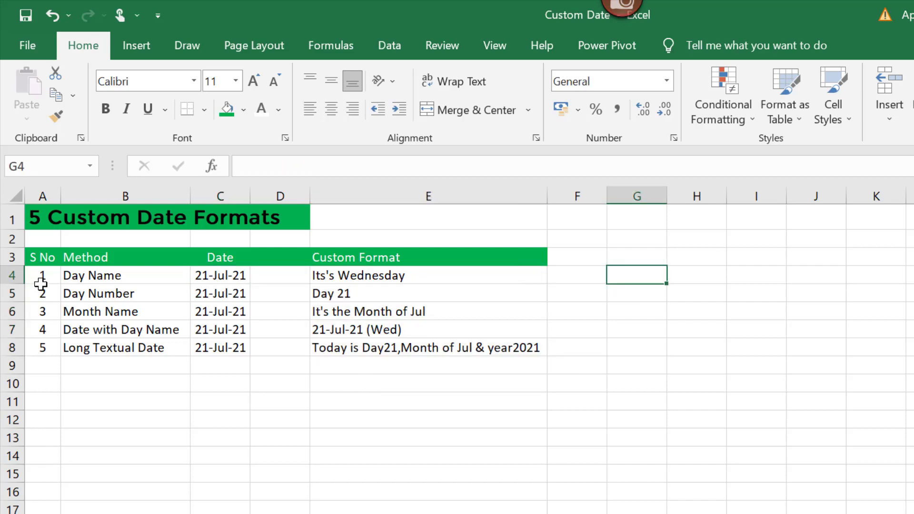
pyautogui.moveTo(205, 275); pyautogui.dragTo(210, 349)
pyautogui.hotkey('ctrl', 'c')
pyautogui.click(634, 275)
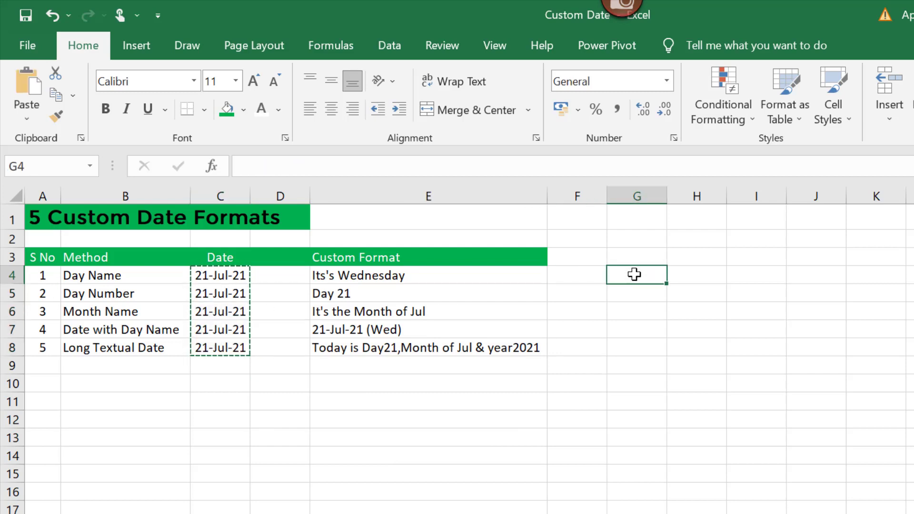
pyautogui.hotkey('ctrl', 'v')
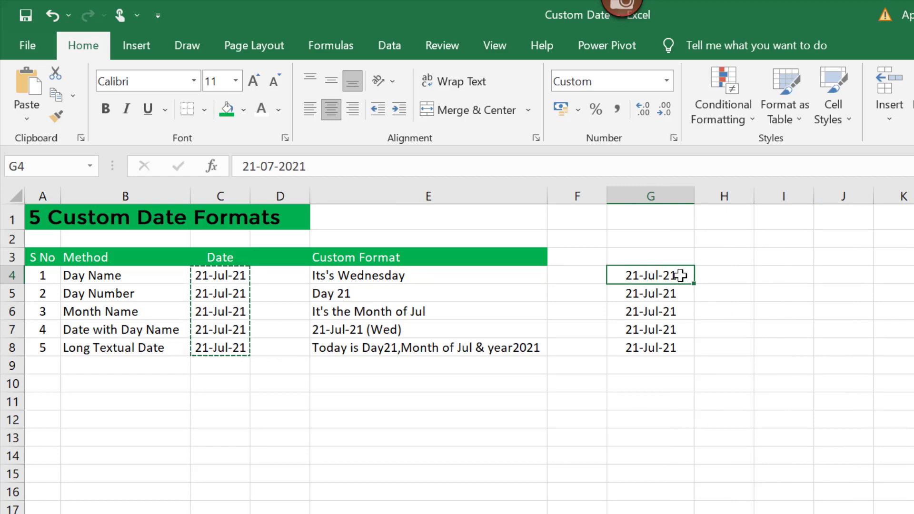
# - Bring up Format Cells for G4 on the Custom category, reviewing Date and Text on the way
pyautogui.hotkey('ctrl', '1')
pyautogui.click(830, 74)
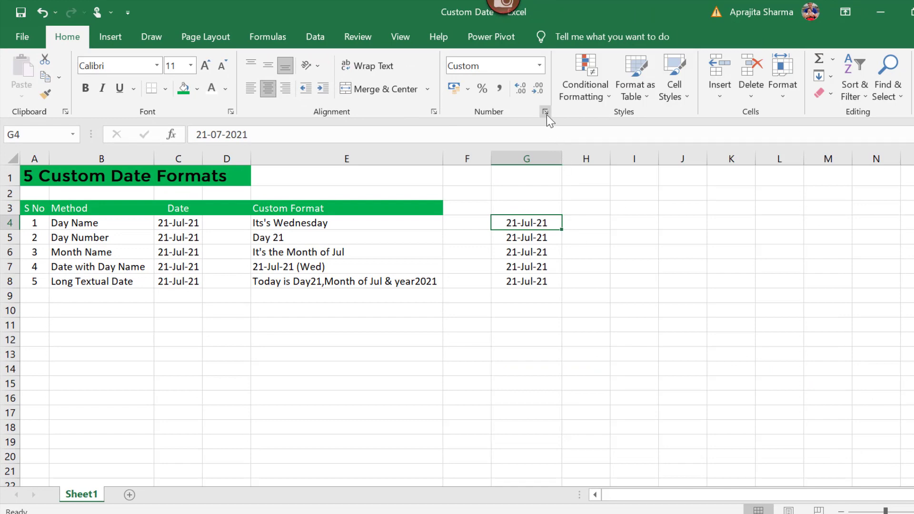
pyautogui.click(545, 112)
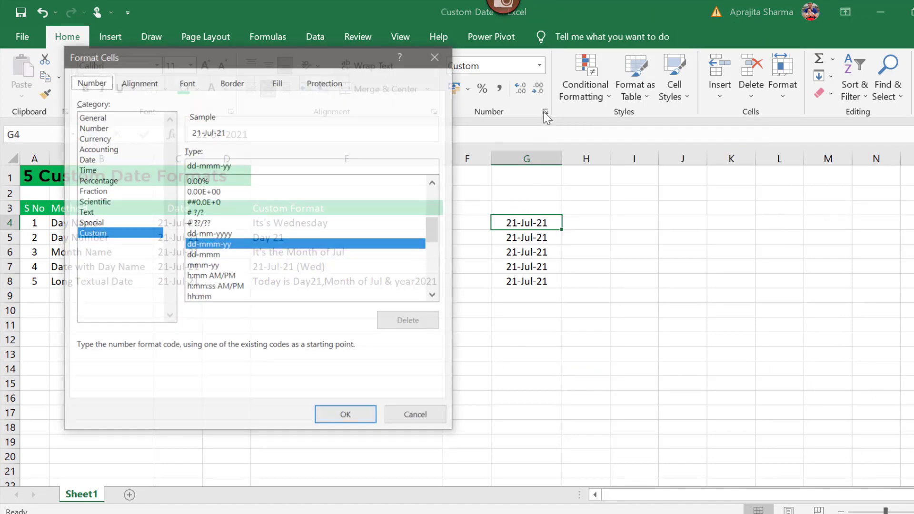
pyautogui.moveTo(251, 65); pyautogui.dragTo(260, 74)
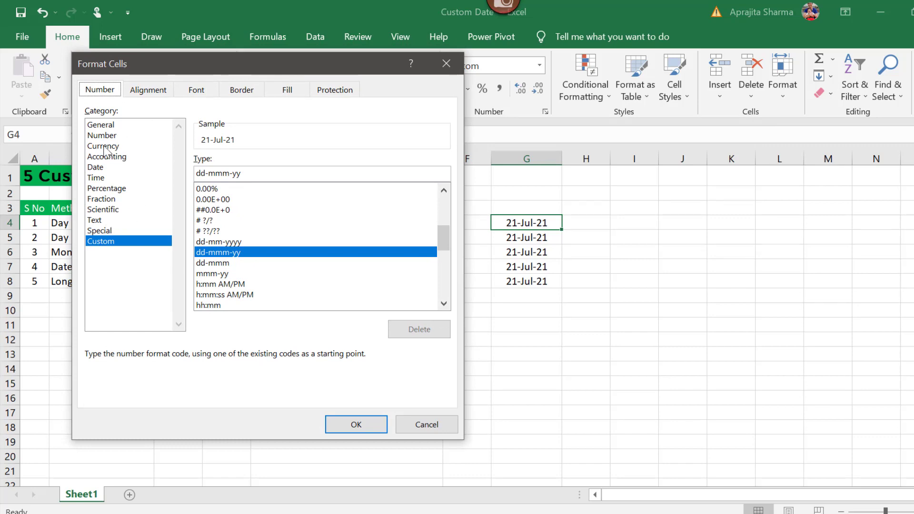
pyautogui.click(97, 168)
pyautogui.click(96, 220)
pyautogui.click(99, 242)
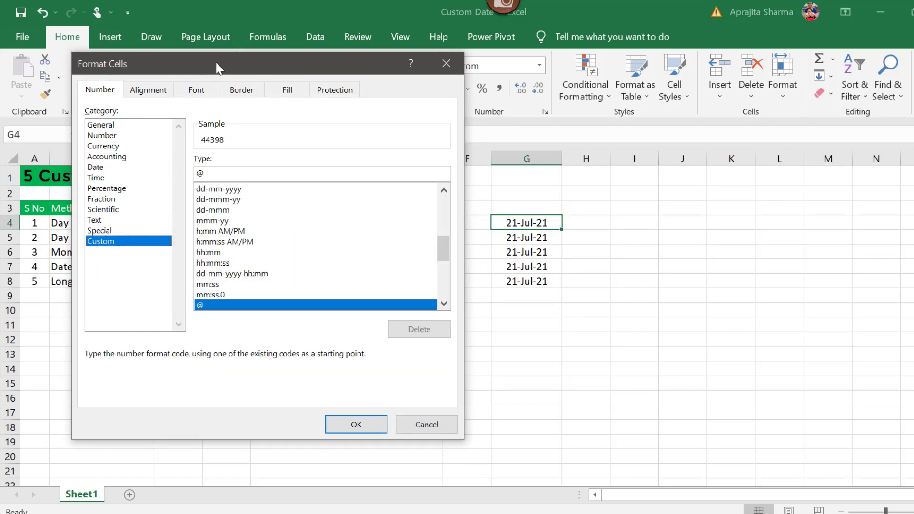
pyautogui.moveTo(216, 68); pyautogui.dragTo(666, 105)
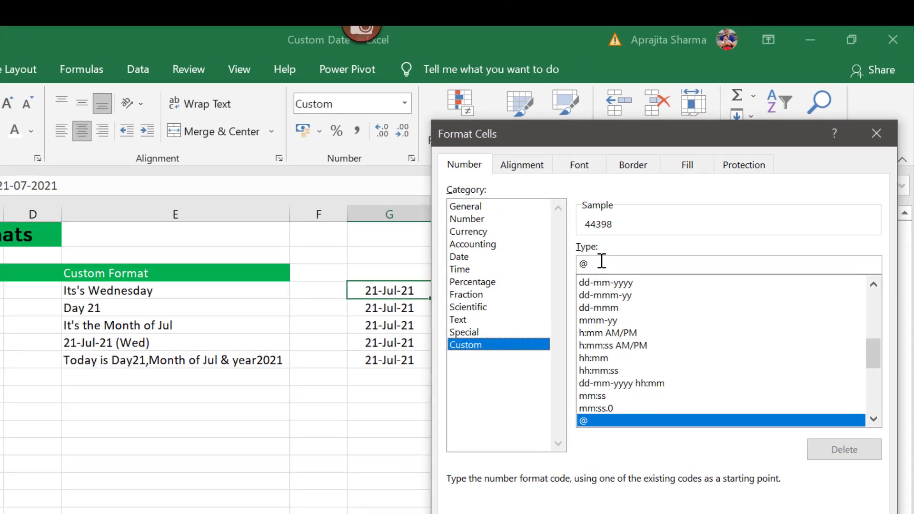
# - Enter the custom type "It's" dddd for G4 so the sample reads It's Wednesday
pyautogui.write('"it\'s')
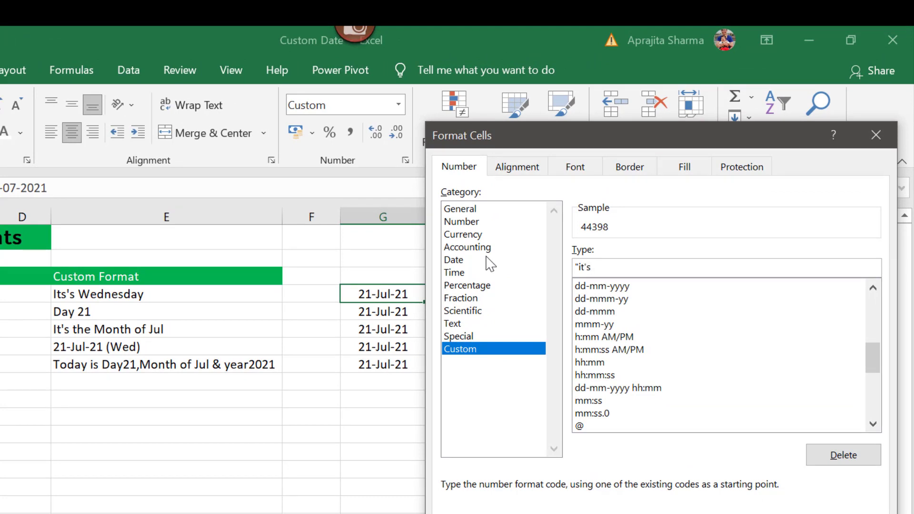
pyautogui.write('"')
pyautogui.write('dddd')
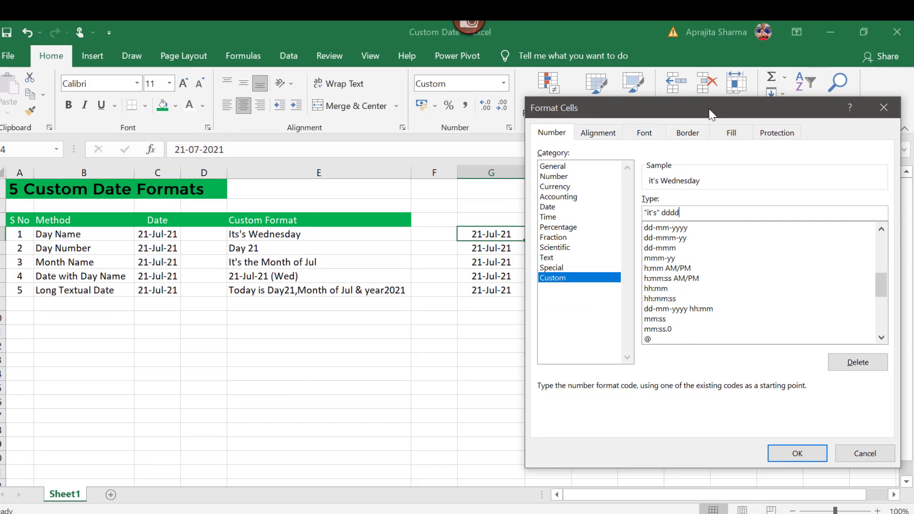
pyautogui.moveTo(710, 109); pyautogui.dragTo(354, 80)
pyautogui.press('BackSpace')
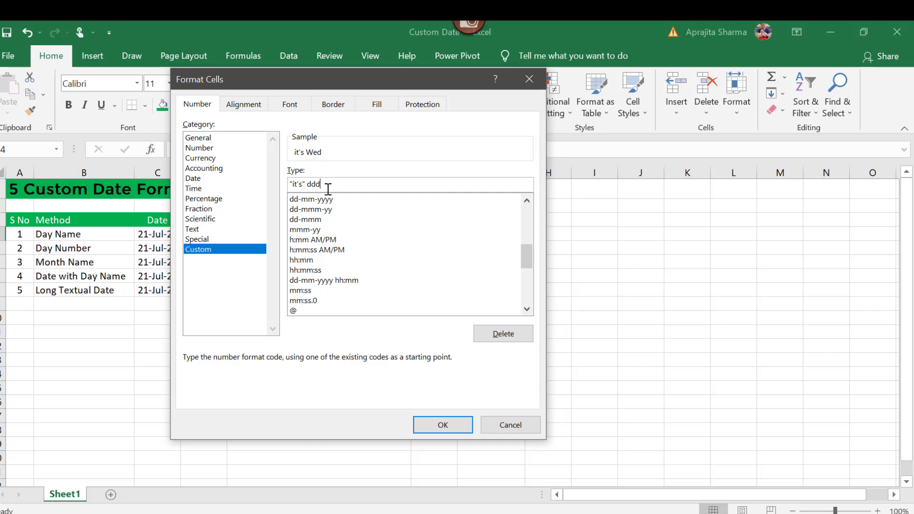
pyautogui.write('d')
pyautogui.click(296, 184)
pyautogui.press('BackSpace')
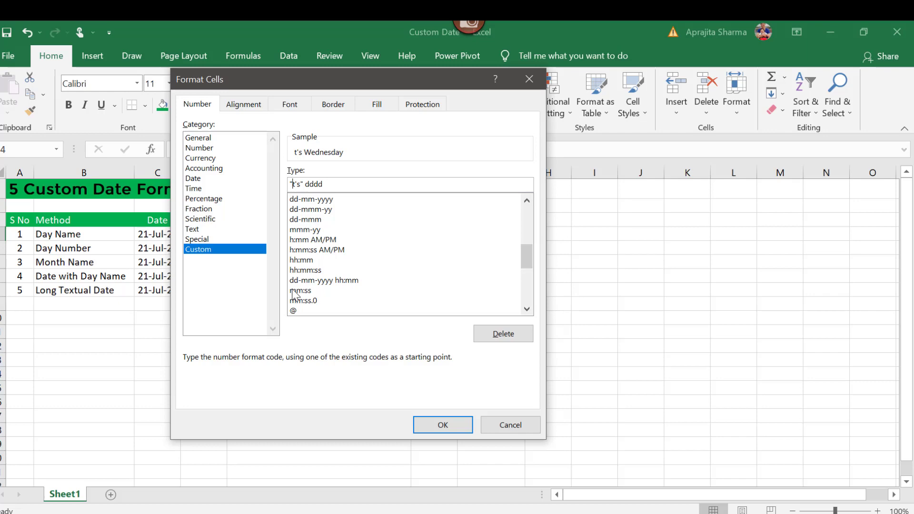
pyautogui.write('I')
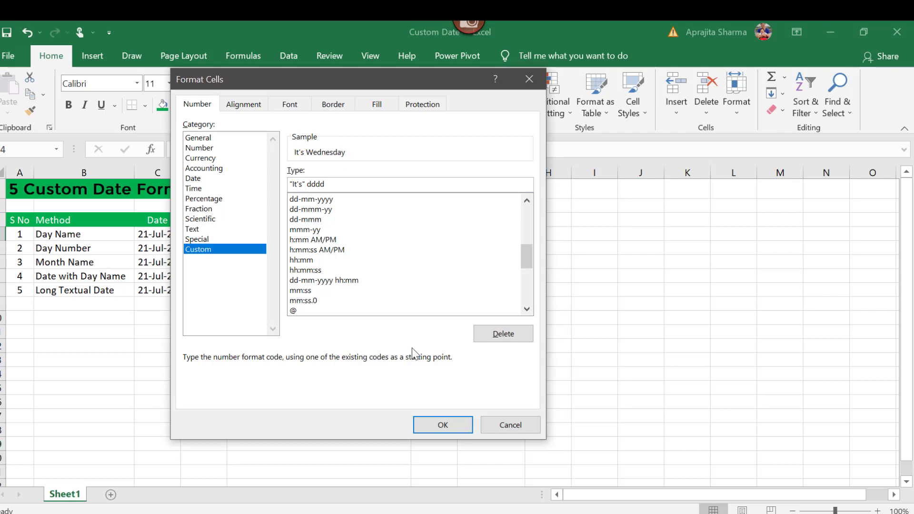
# - Apply the It's Wednesday format to G4 and widen column G to fit it
pyautogui.click(441, 428)
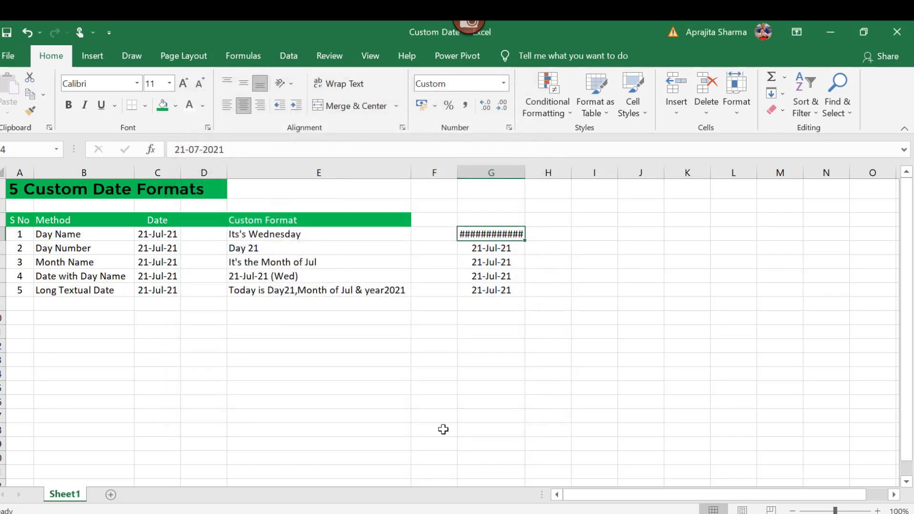
pyautogui.moveTo(526, 172); pyautogui.dragTo(561, 174)
pyautogui.click(547, 290)
pyautogui.click(543, 400)
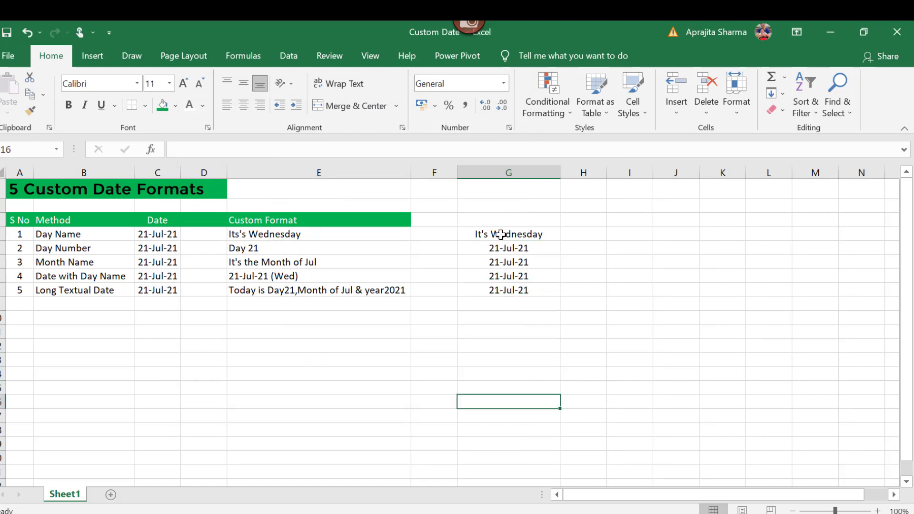
pyautogui.click(500, 234)
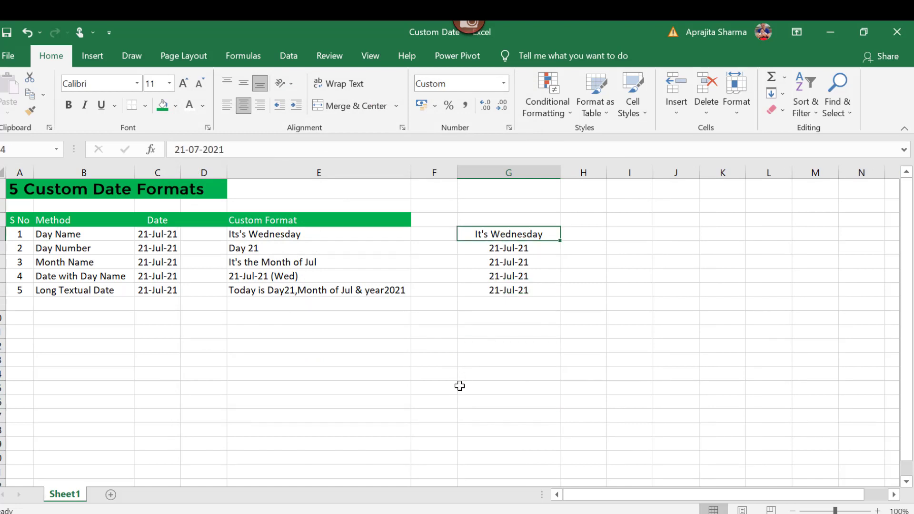
# - Give G5 the custom format "Day" d
pyautogui.click(485, 248)
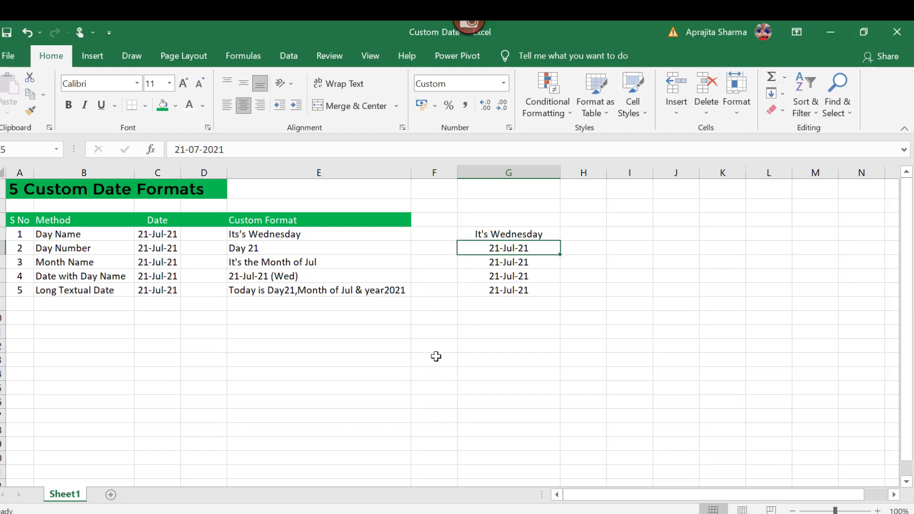
pyautogui.click(509, 128)
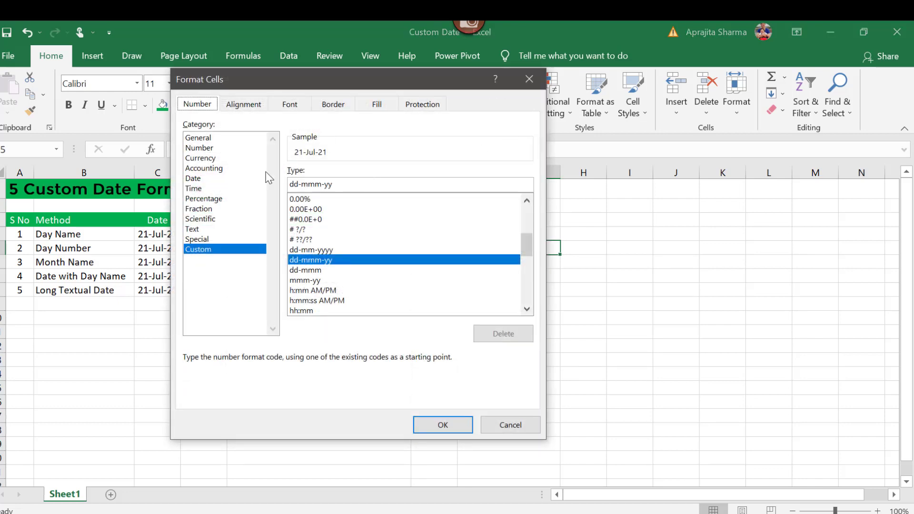
pyautogui.moveTo(310, 85); pyautogui.dragTo(342, 65)
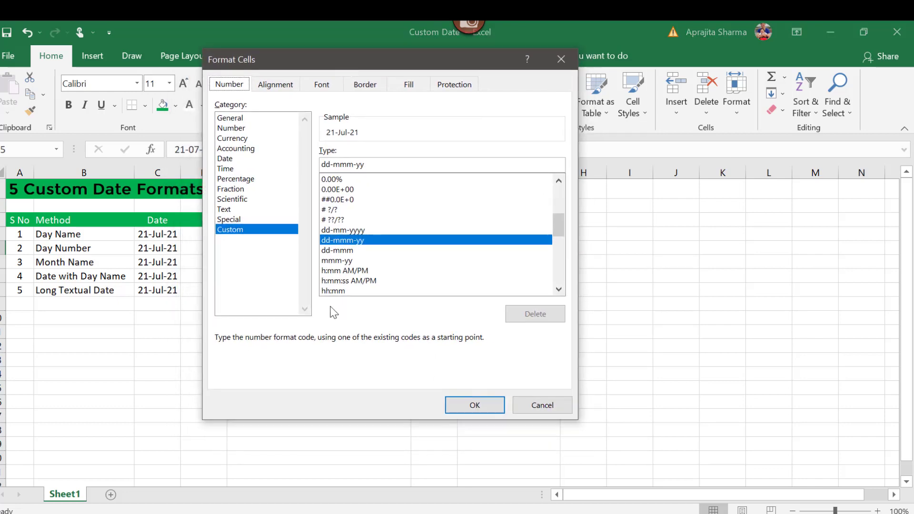
pyautogui.doubleClick(370, 164)
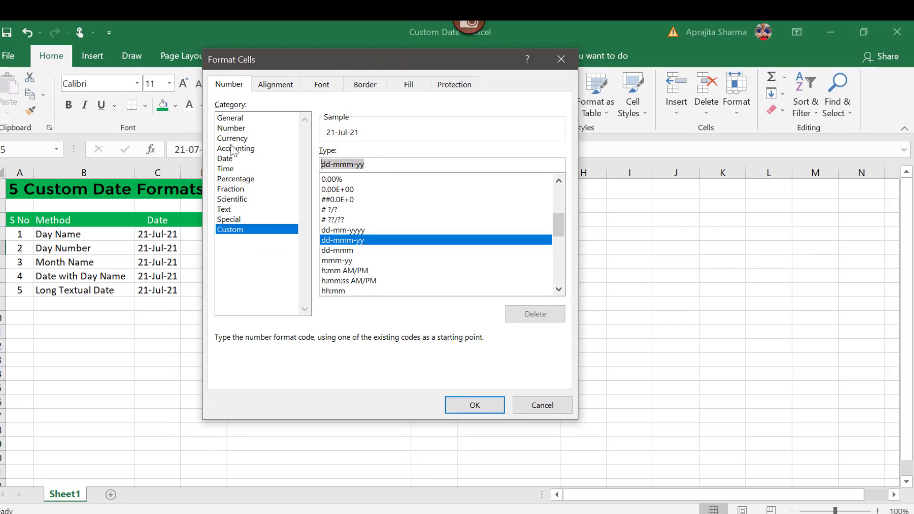
pyautogui.write('"Day')
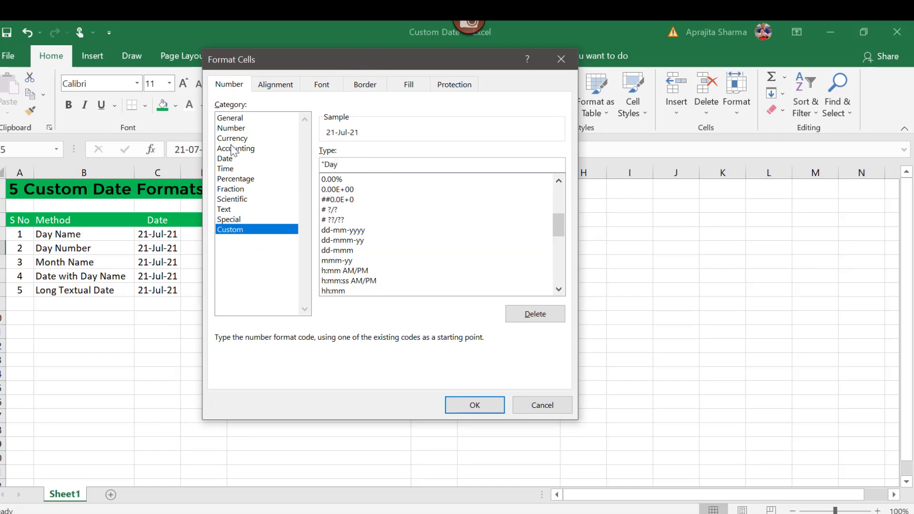
pyautogui.write('" d')
pyautogui.doubleClick(329, 164)
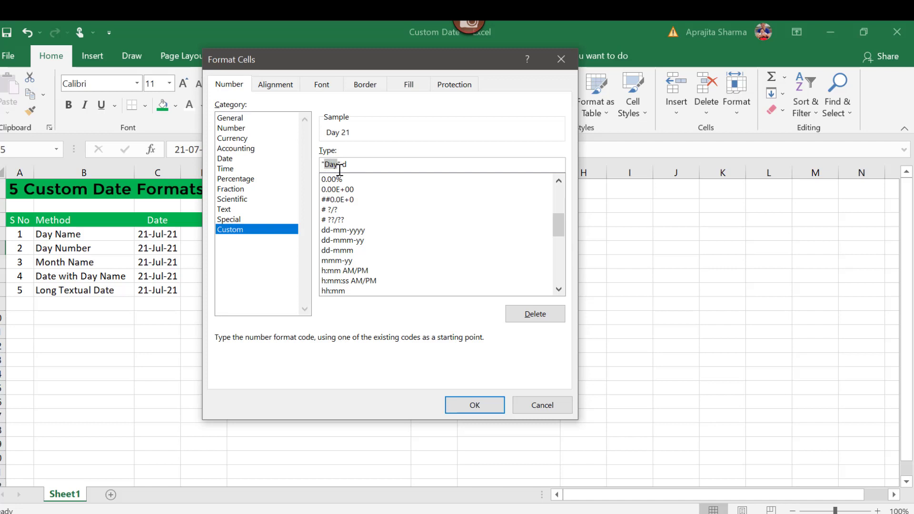
pyautogui.click(339, 165)
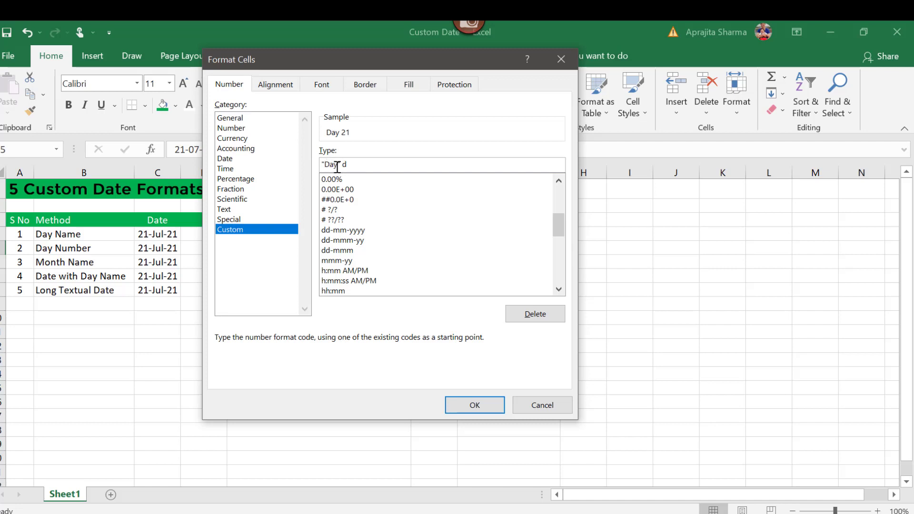
pyautogui.click(460, 406)
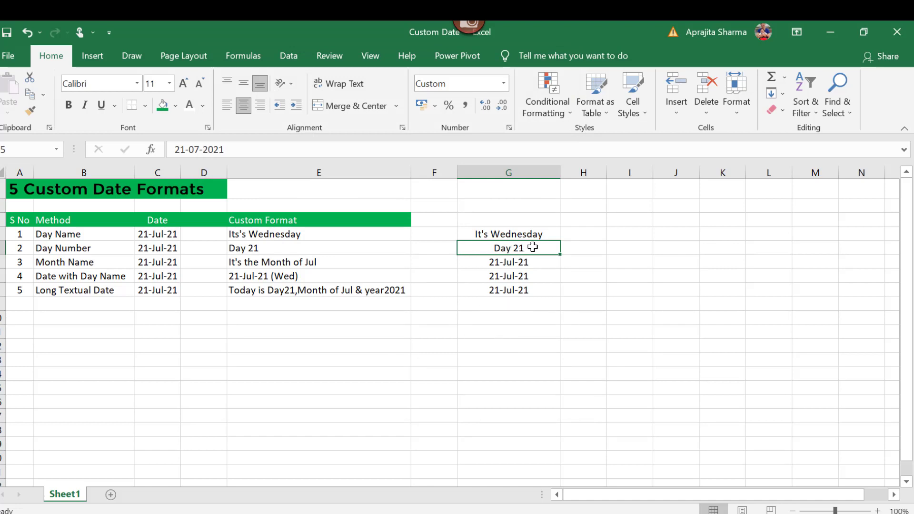
# - Remove the "Day" prefix so G5's format is just d, showing 21
pyautogui.hotkey('ctrl', '1')
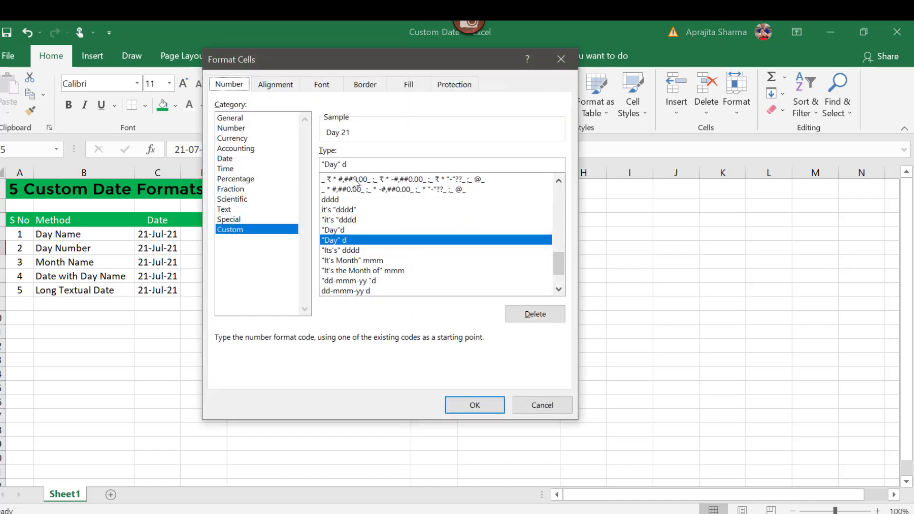
pyautogui.moveTo(341, 164); pyautogui.dragTo(299, 165)
pyautogui.press('BackSpace')
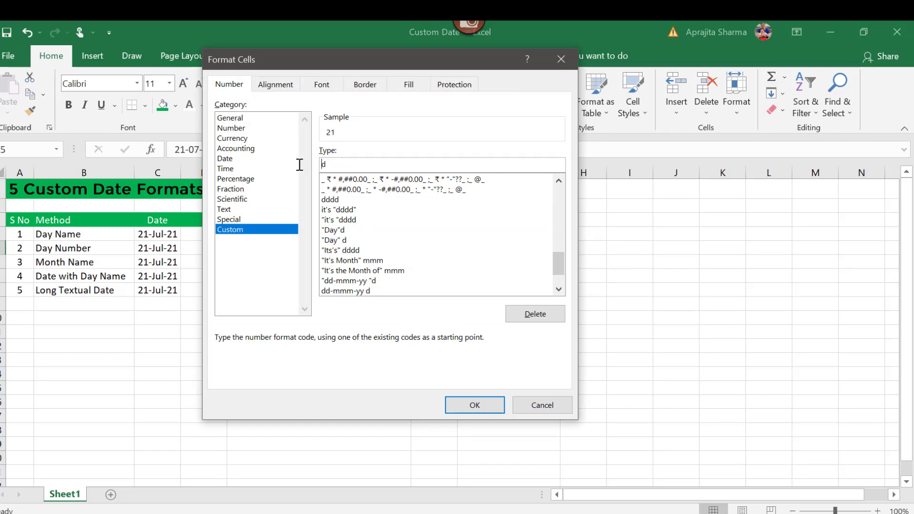
pyautogui.press('Return')
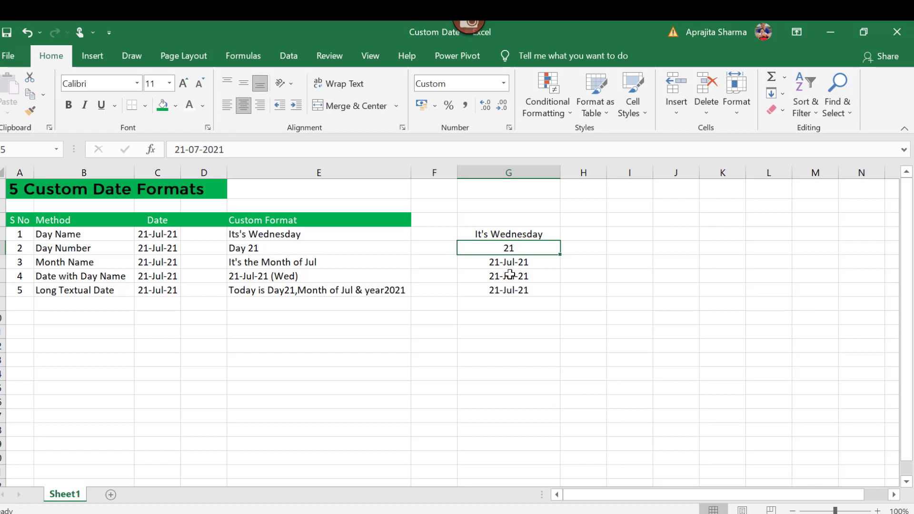
# - Format G6 with "The month is :" mmmm so it shows The month is : July
pyautogui.press('Down')
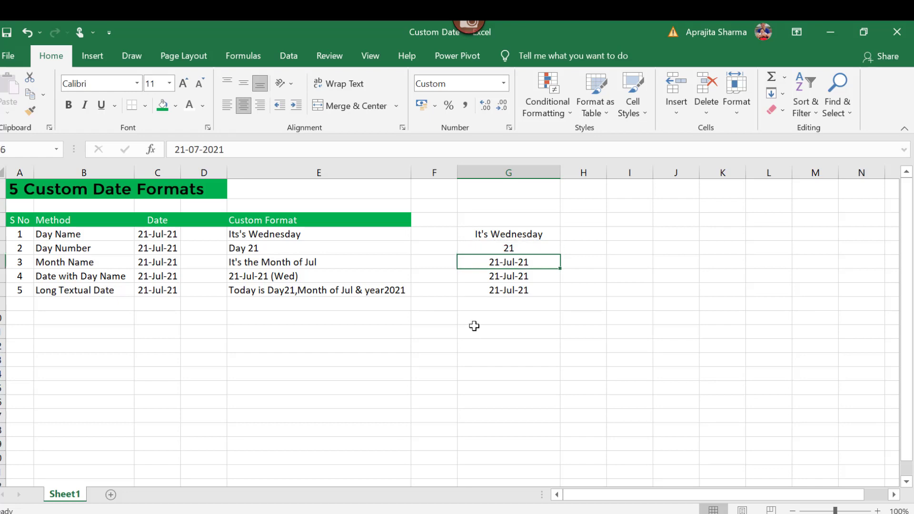
pyautogui.hotkey('ctrl', '1')
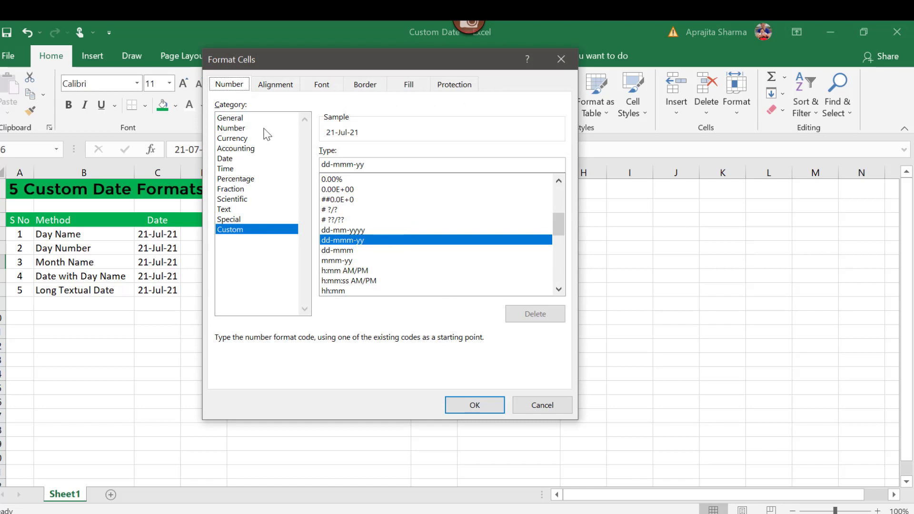
pyautogui.moveTo(383, 61); pyautogui.dragTo(373, 63)
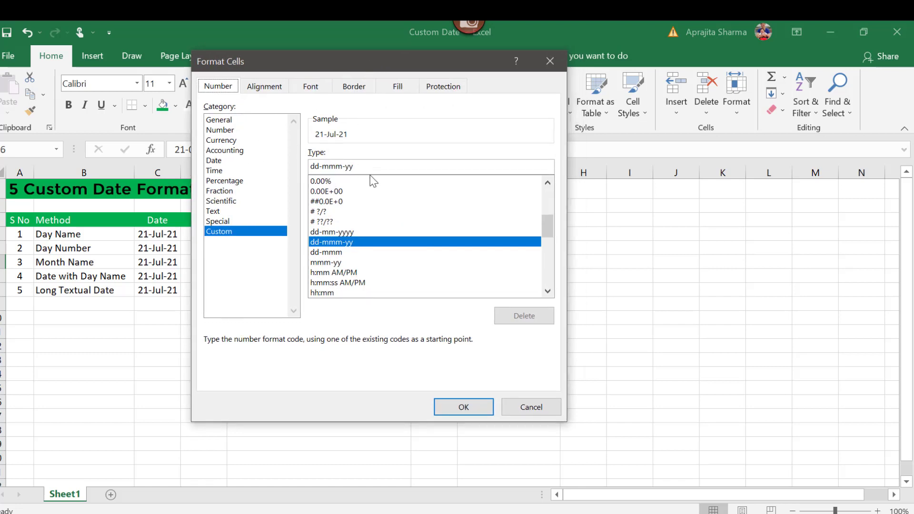
pyautogui.moveTo(367, 167); pyautogui.dragTo(209, 166)
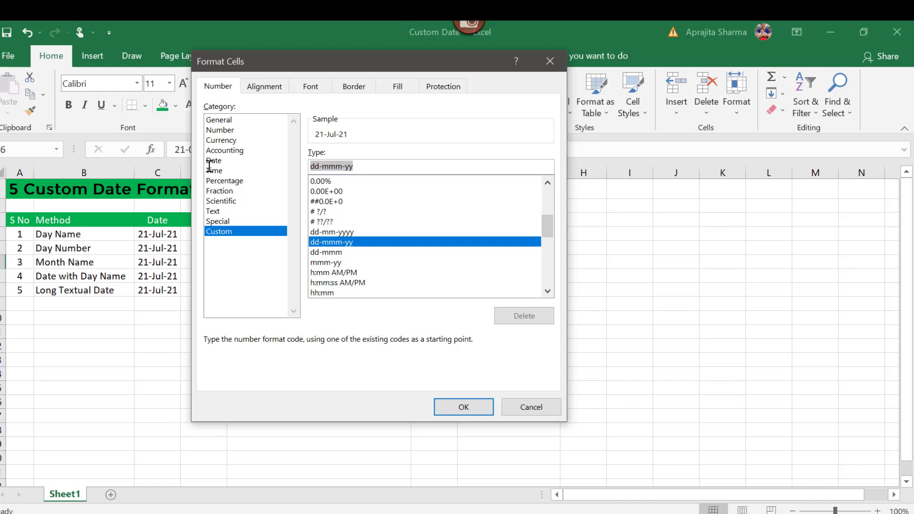
pyautogui.write('"')
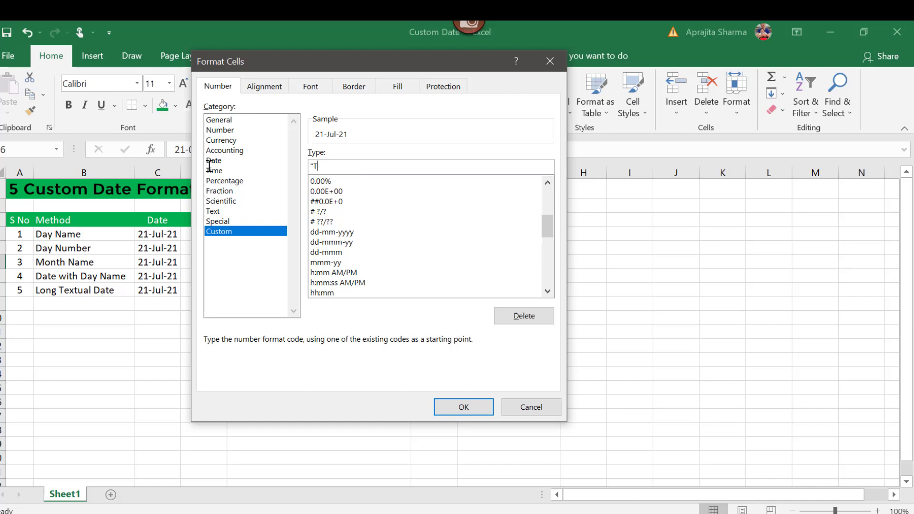
pyautogui.write('The month is :" mmmm')
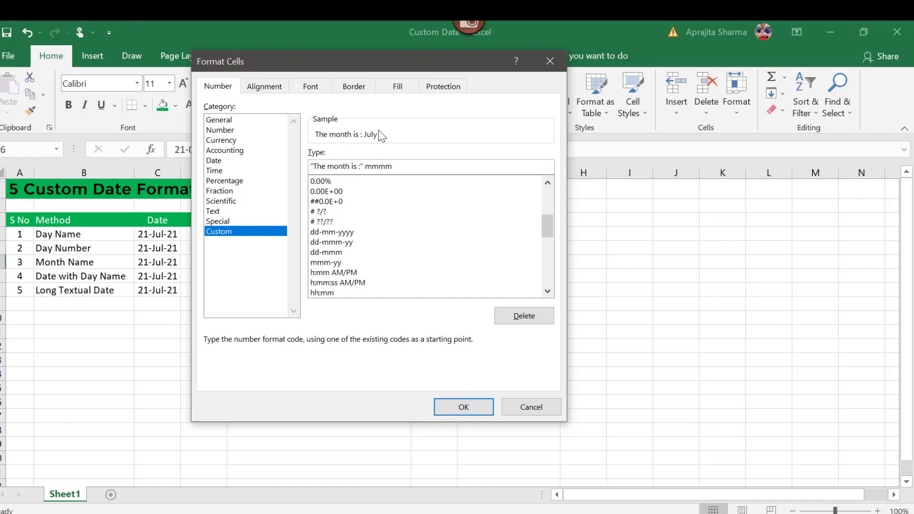
pyautogui.press('BackSpace')
pyautogui.write('m')
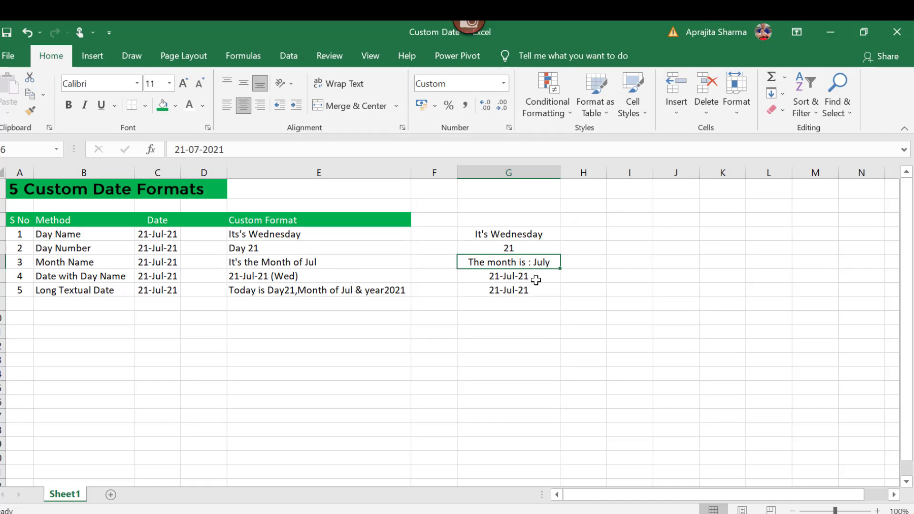
# - Format G7 as dd-mmm-yyy (dddd) to show 21-Jul-2021 (Wednesday)
pyautogui.click(536, 280)
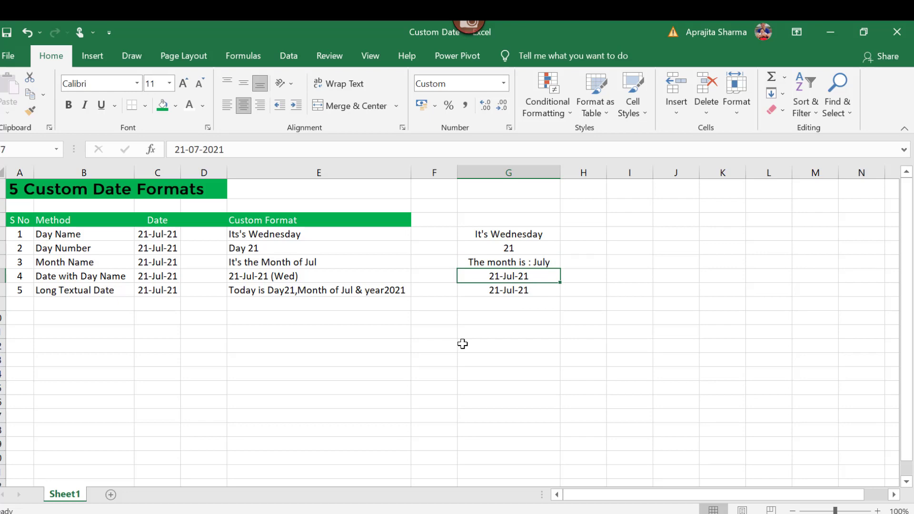
pyautogui.hotkey('ctrl', '1')
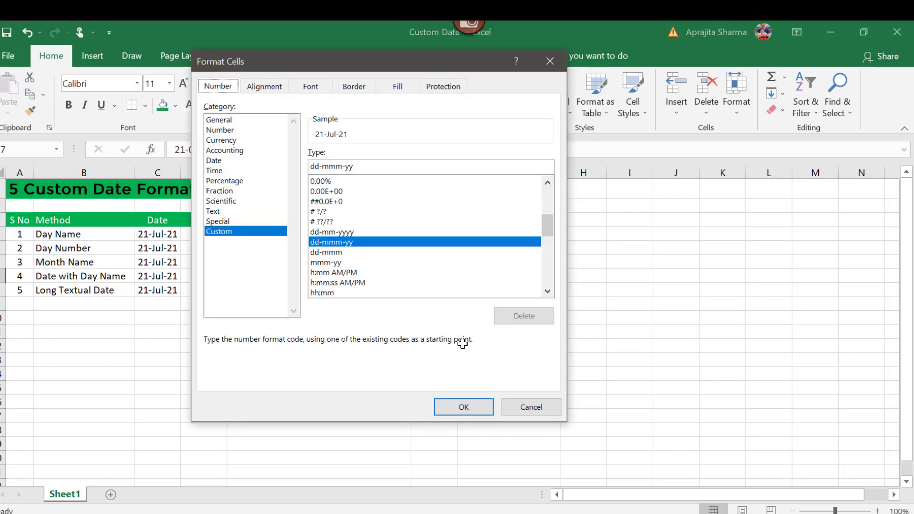
pyautogui.moveTo(361, 168); pyautogui.dragTo(308, 169)
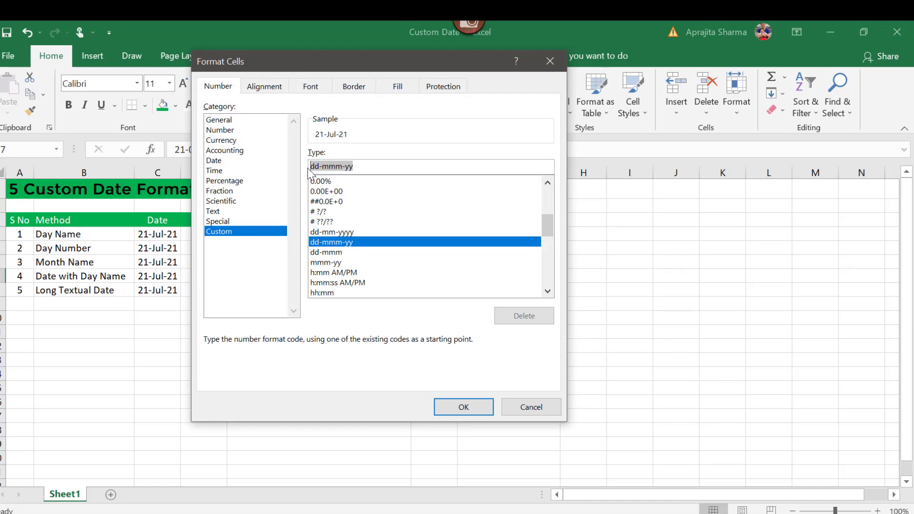
pyautogui.press('BackSpace')
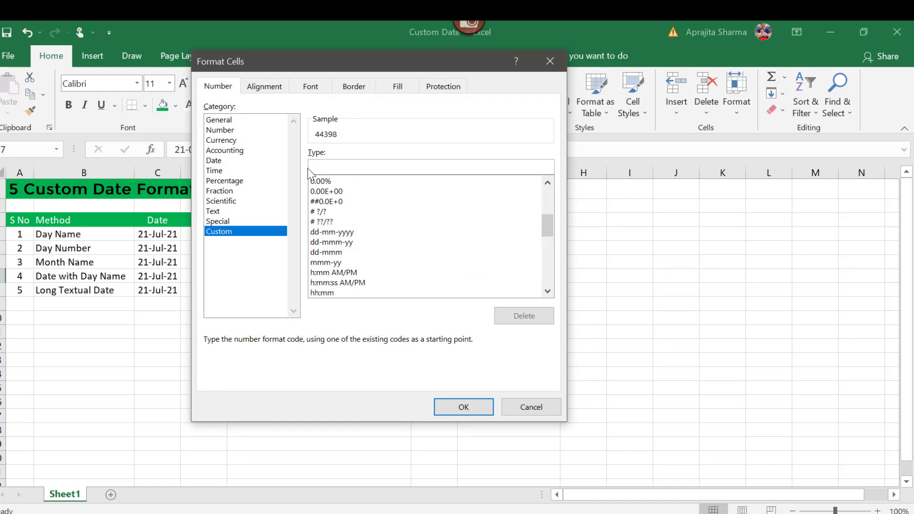
pyautogui.write('dd-mmm-yyy')
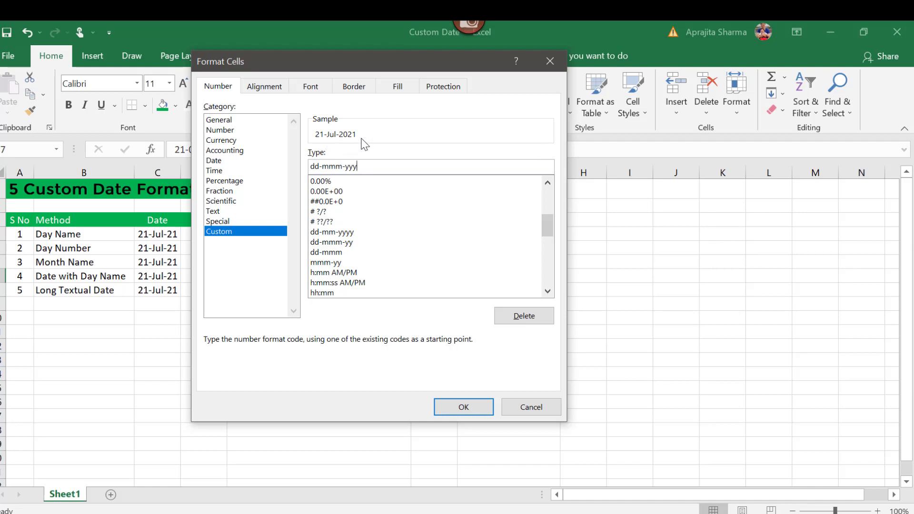
pyautogui.write(' (ddd')
pyautogui.write(')')
pyautogui.write('d')
pyautogui.click(445, 407)
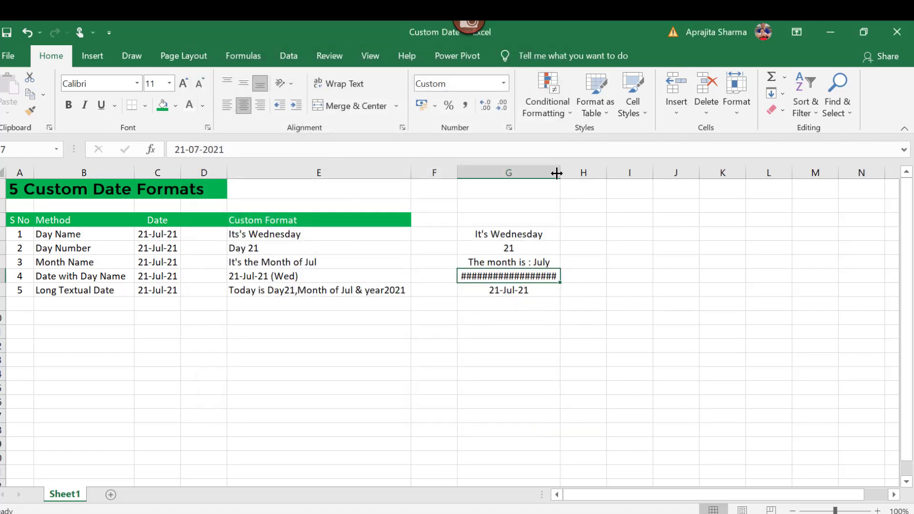
# - Widen column G to show G7's full date, then bring up number format settings for G8
pyautogui.moveTo(557, 173); pyautogui.dragTo(602, 173)
pyautogui.click(572, 307)
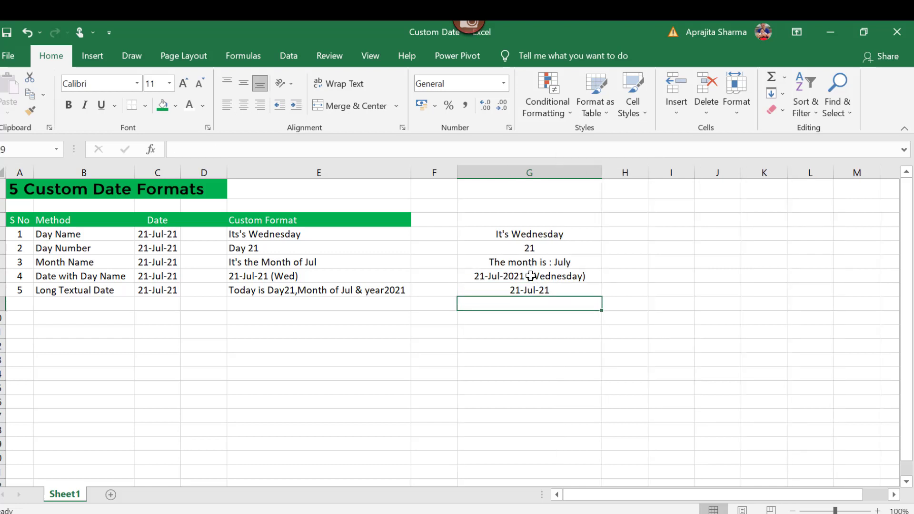
pyautogui.click(531, 276)
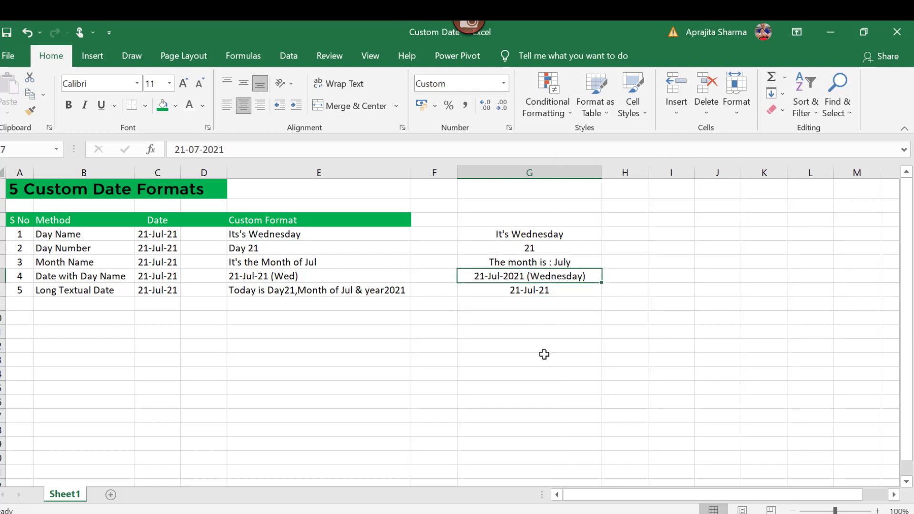
pyautogui.click(544, 289)
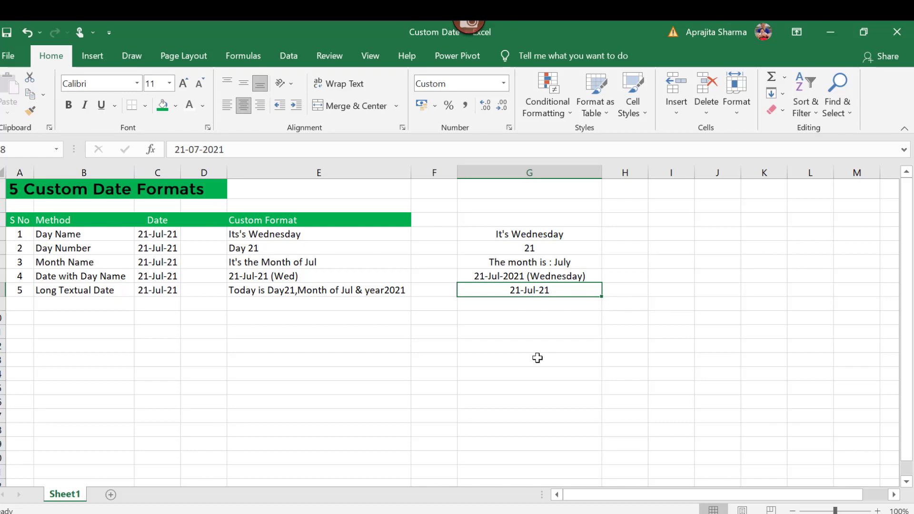
pyautogui.hotkey('ctrl', '1')
# - Replace G8's dd-mmm-yy code with "Today is day "d,"month of "m "& year" yyyy
pyautogui.moveTo(345, 70); pyautogui.dragTo(430, 81)
pyautogui.doubleClick(457, 180)
pyautogui.write('"')
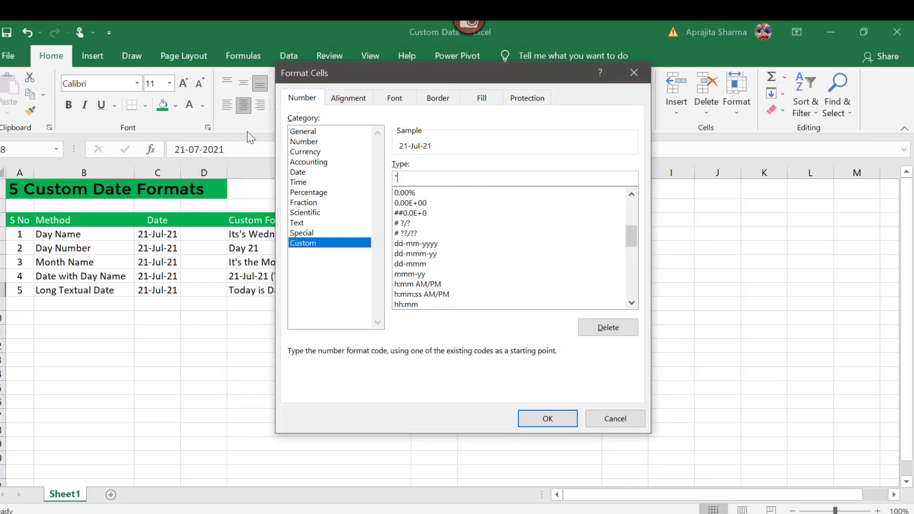
pyautogui.write('Today is "d,"month of')
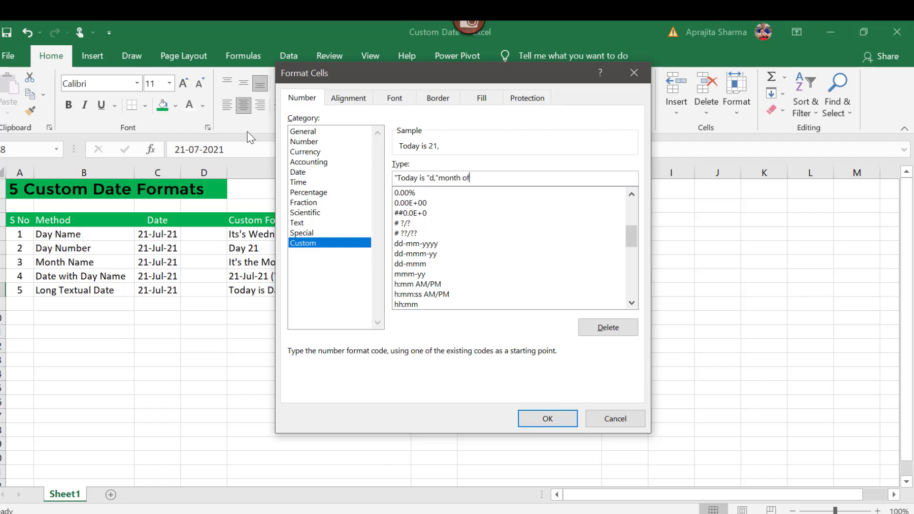
pyautogui.write(' " m')
pyautogui.press('BackSpace')
pyautogui.press('BackSpace')
pyautogui.write('m "&year')
pyautogui.press('Left')
pyautogui.press('Left')
pyautogui.press('Left')
pyautogui.press('Left')
pyautogui.press('End')
pyautogui.write('"')
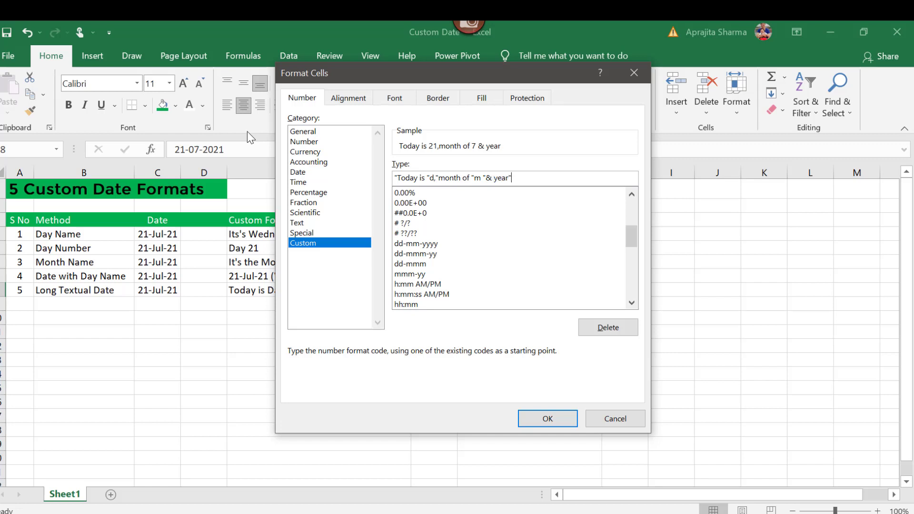
pyautogui.write(' yyyy')
pyautogui.click(424, 177)
pyautogui.write('day')
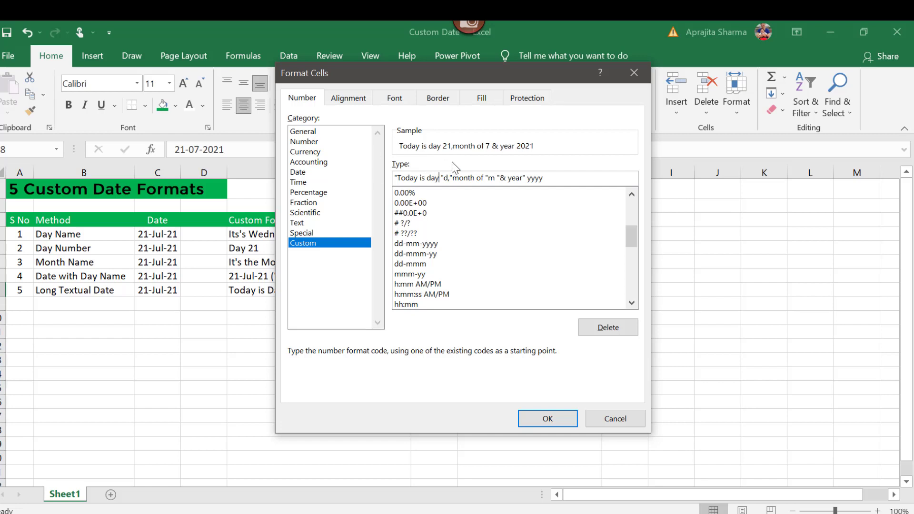
# - Add a space after the day code and change the month code to mmmm
pyautogui.click(453, 177)
pyautogui.write('"')
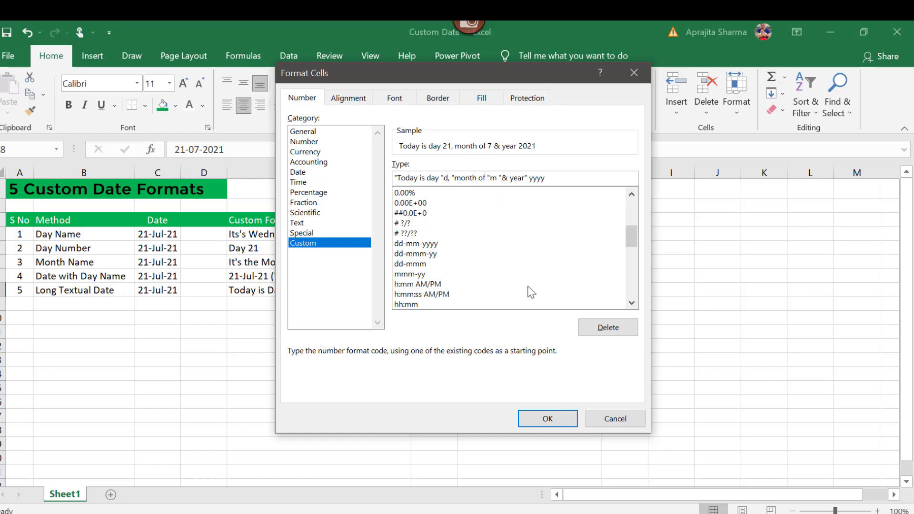
pyautogui.write('mm')
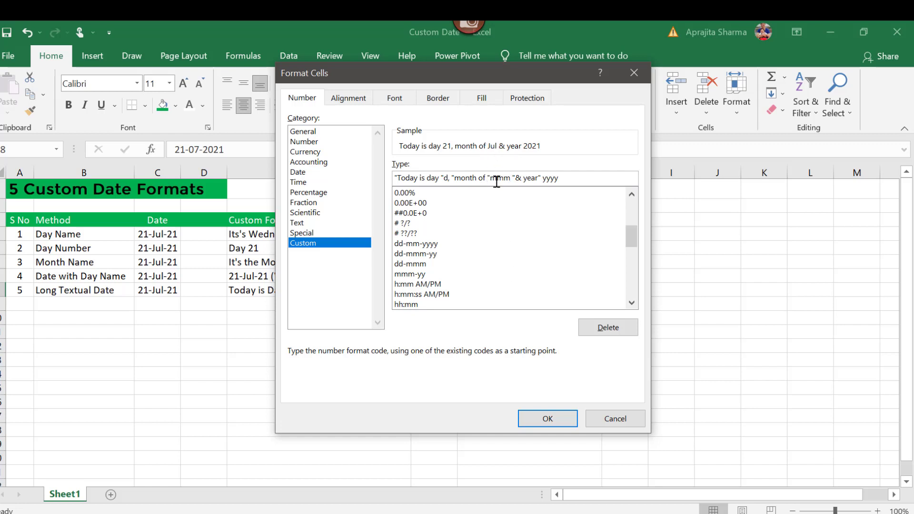
pyautogui.moveTo(510, 178); pyautogui.dragTo(491, 169)
pyautogui.write('m')
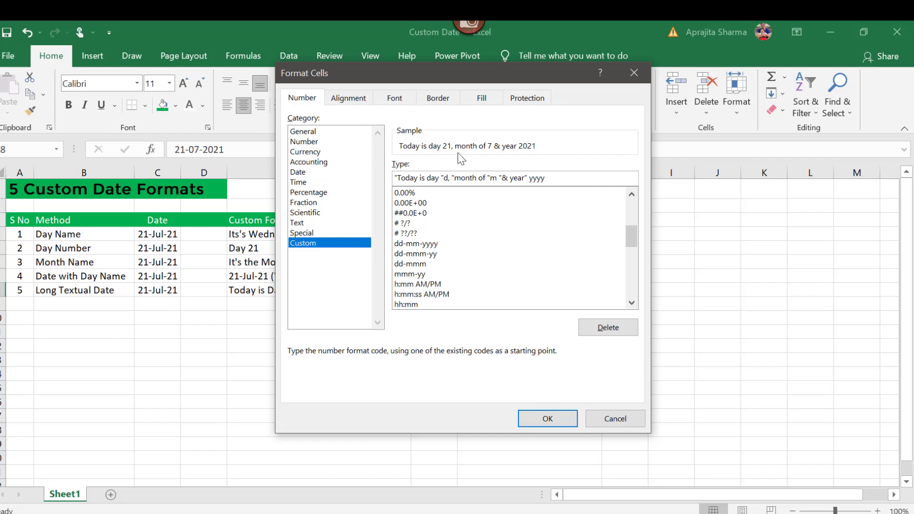
pyautogui.write('m')
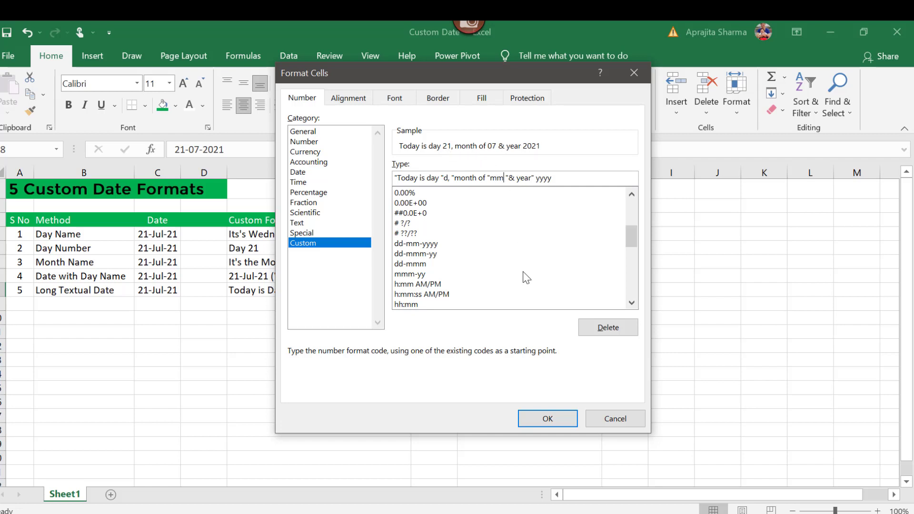
pyautogui.write('mm')
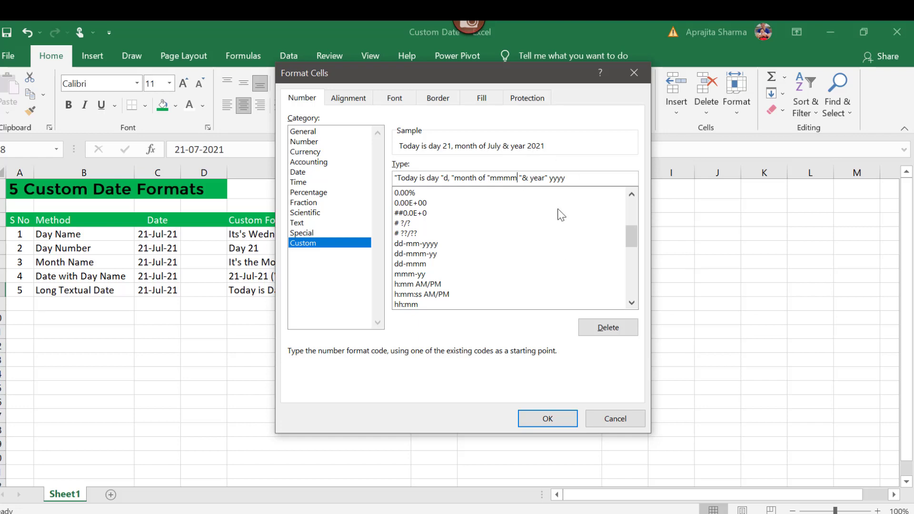
# - Apply the sentence format to G8 and widen column G to show it fully
pyautogui.click(548, 418)
pyautogui.moveTo(602, 172); pyautogui.dragTo(667, 174)
pyautogui.click(657, 428)
pyautogui.click(555, 334)
pyautogui.click(556, 290)
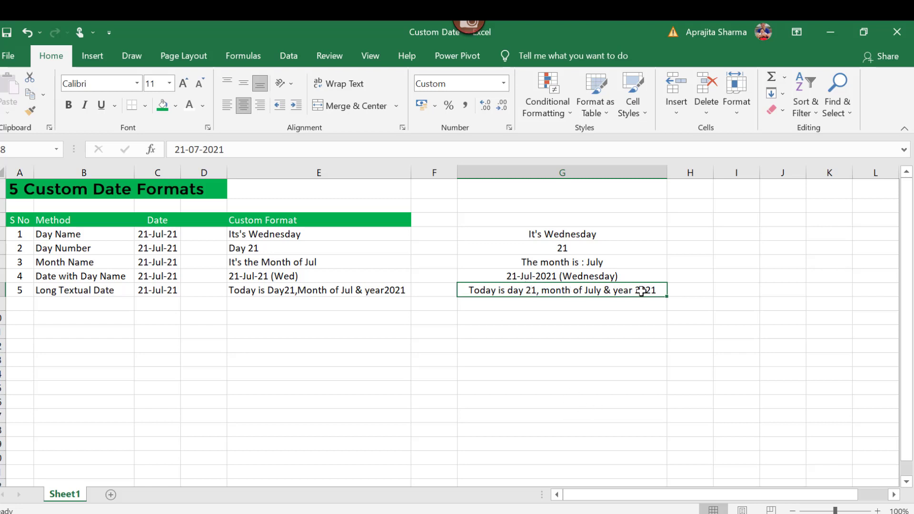
pyautogui.click(519, 315)
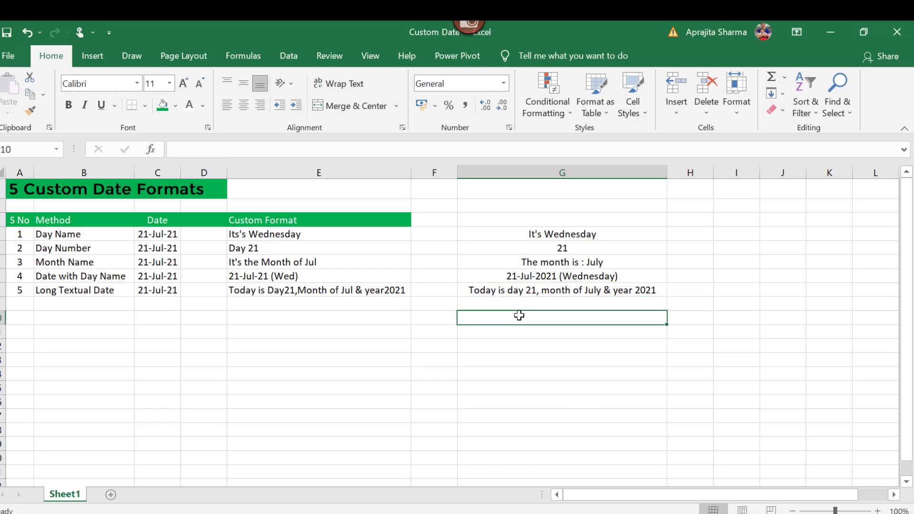